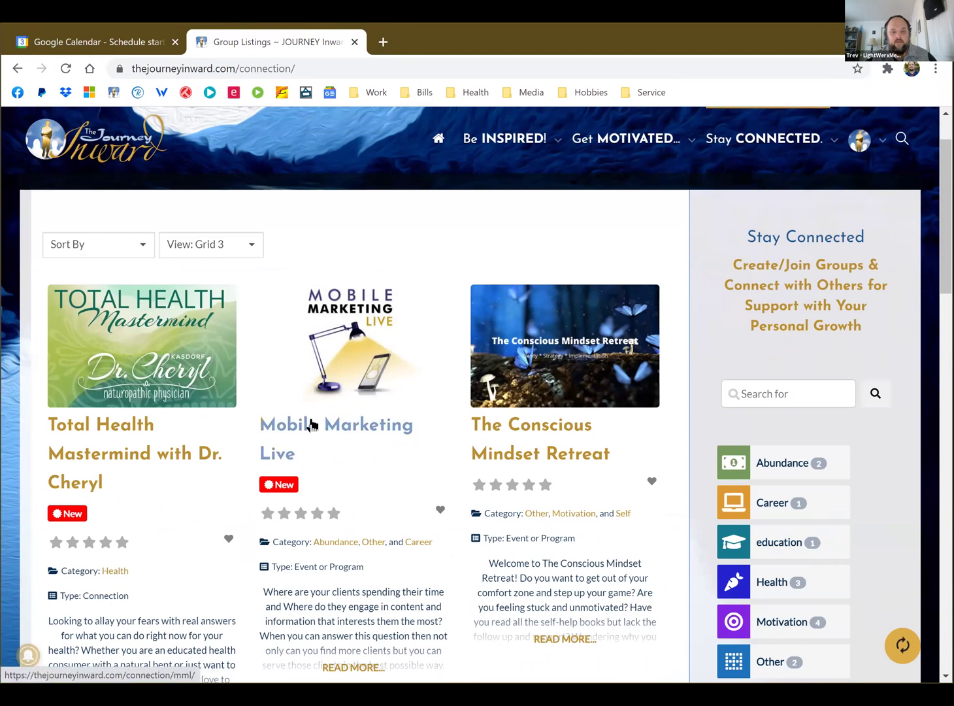
Open the Mobile Marketing Live listing from the group listings
{"action": "scroll", "coordinate": [312, 421], "scroll_direction": "down", "scroll_amount": 2}
{"action": "left_click", "coordinate": [319, 284]}
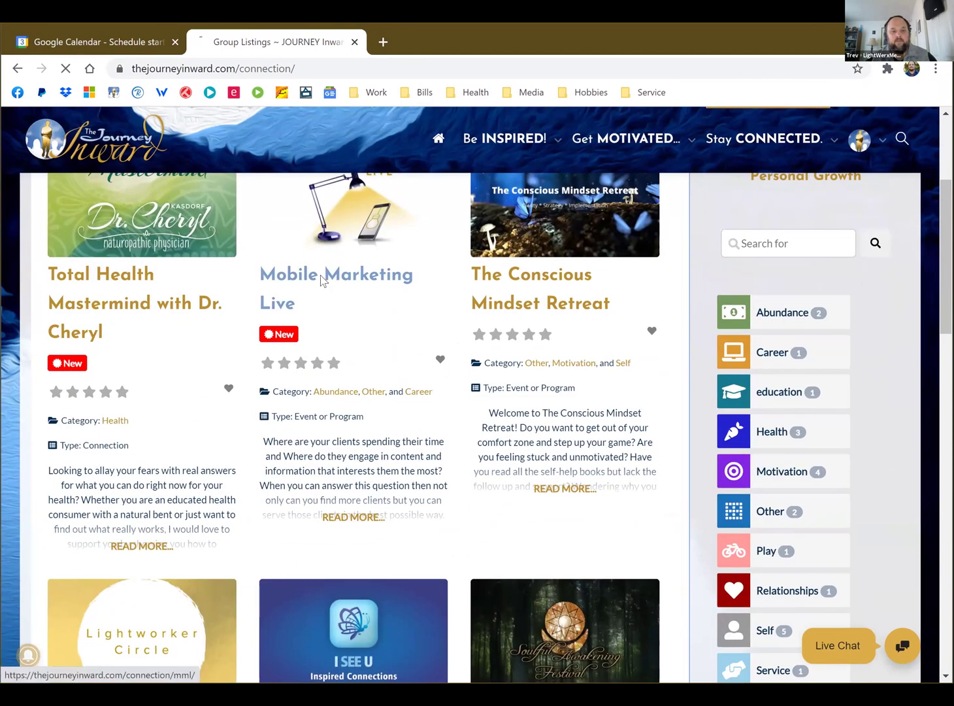
{"action": "scroll", "coordinate": [417, 381], "scroll_direction": "up", "scroll_amount": 2}
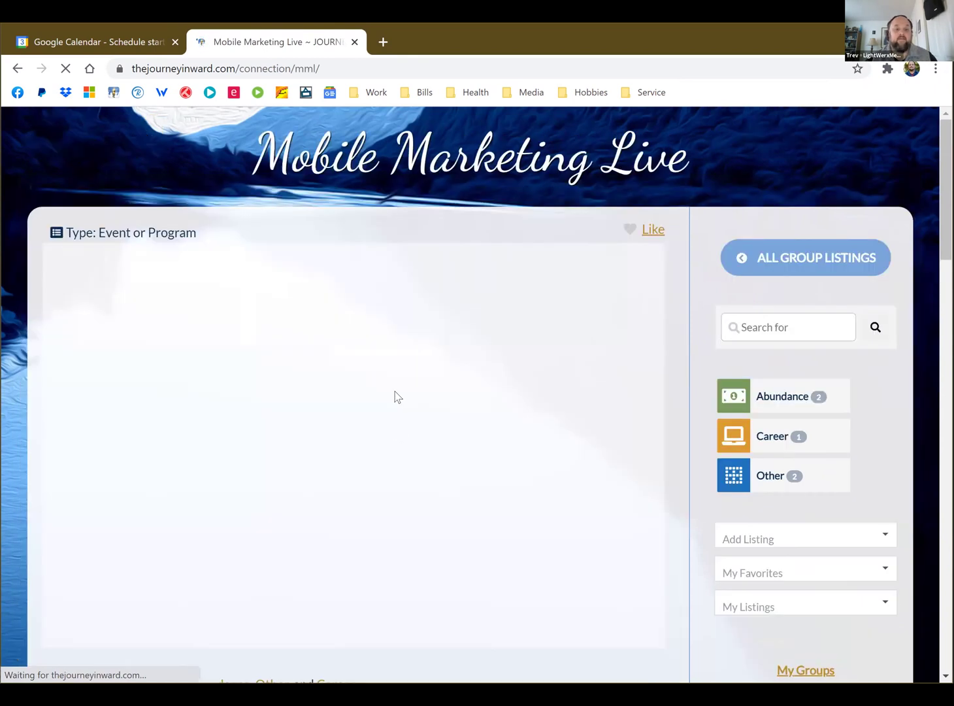
Read through the Mobile Marketing Live listing, from its image, categories and tags to the description and the signup and join links
{"action": "scroll", "coordinate": [278, 419], "scroll_direction": "down", "scroll_amount": 5}
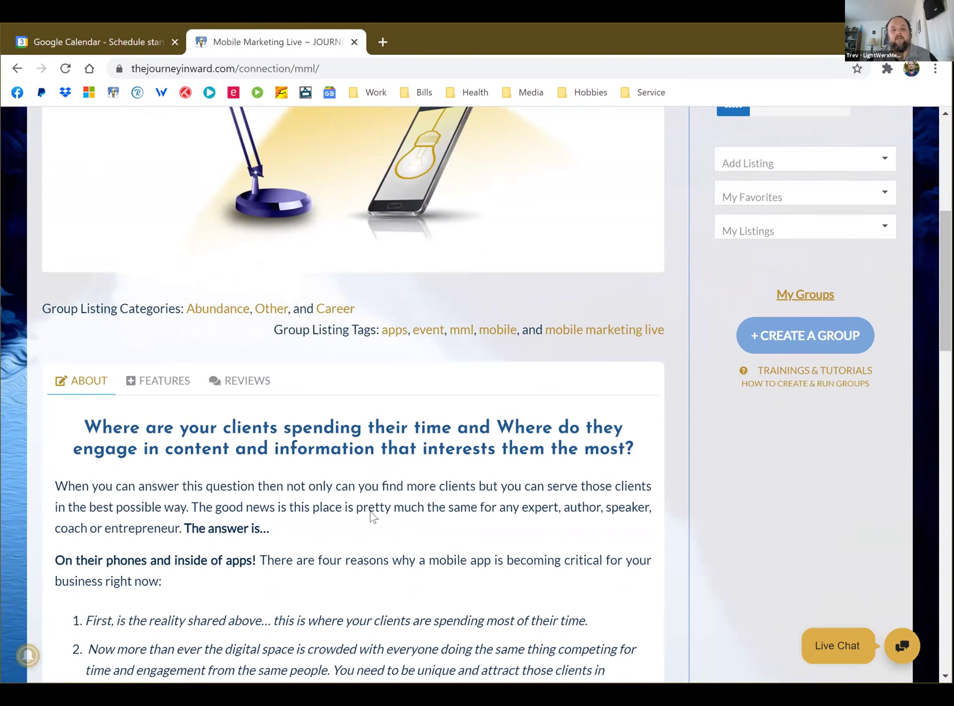
{"action": "scroll", "coordinate": [372, 513], "scroll_direction": "down", "scroll_amount": 3}
{"action": "scroll", "coordinate": [373, 517], "scroll_direction": "down", "scroll_amount": 20}
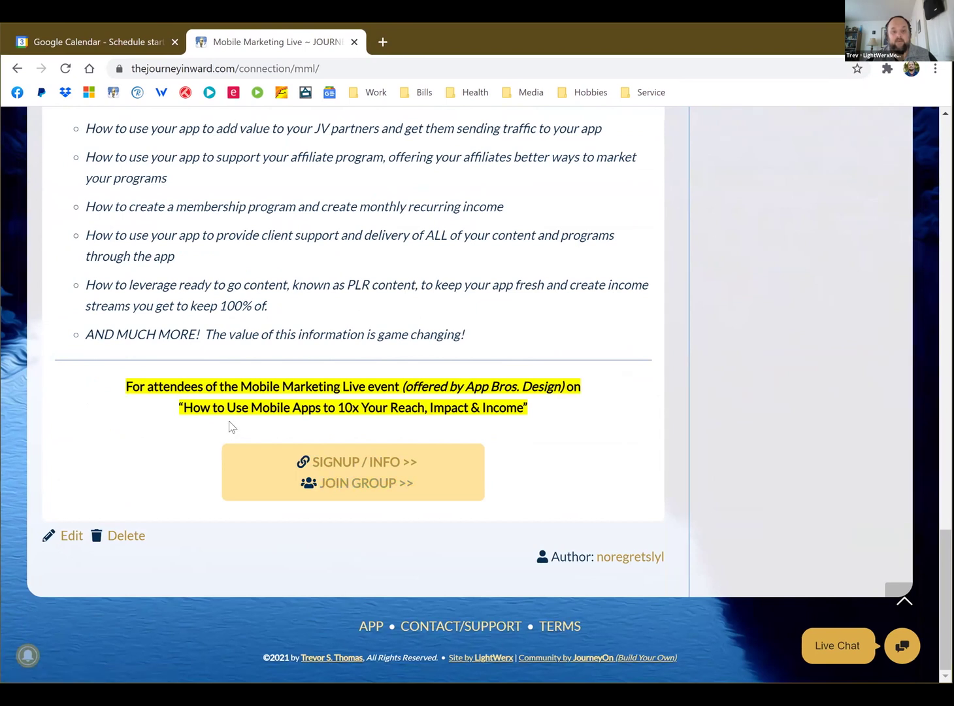
{"action": "scroll", "coordinate": [230, 426], "scroll_direction": "up", "scroll_amount": 3}
{"action": "scroll", "coordinate": [231, 427], "scroll_direction": "up", "scroll_amount": 15}
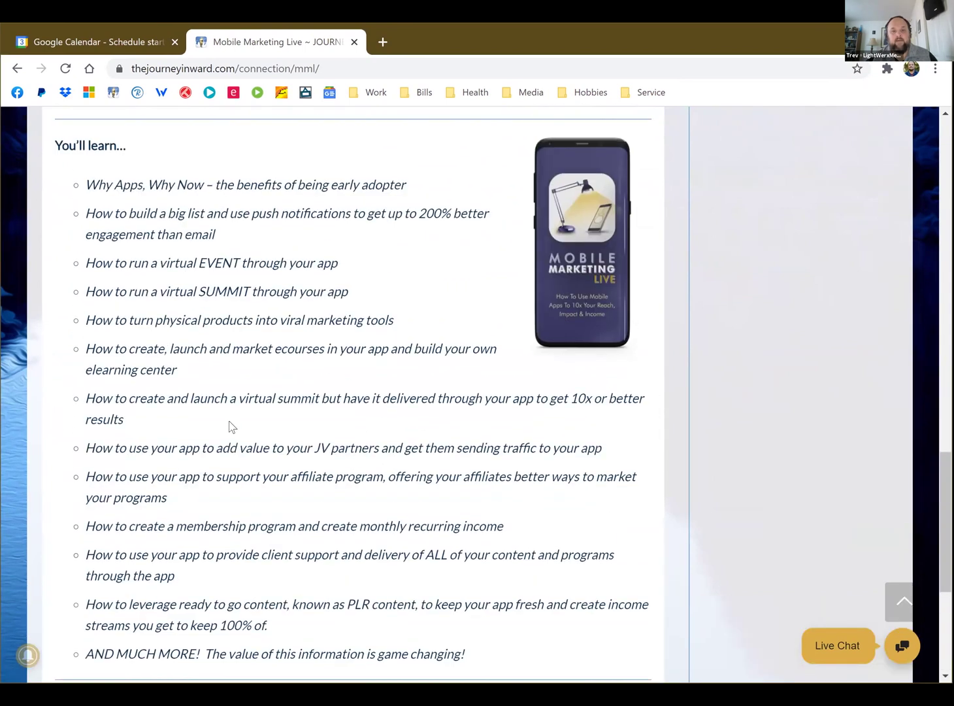
{"action": "scroll", "coordinate": [228, 423], "scroll_direction": "up", "scroll_amount": 2}
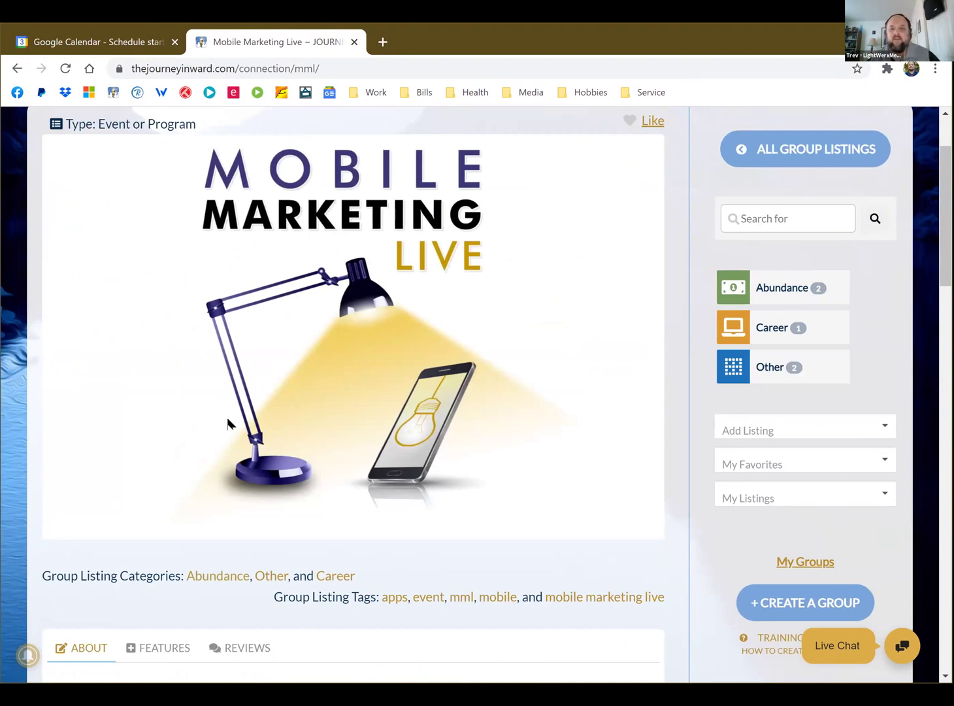
{"action": "scroll", "coordinate": [141, 422], "scroll_direction": "up", "scroll_amount": 2}
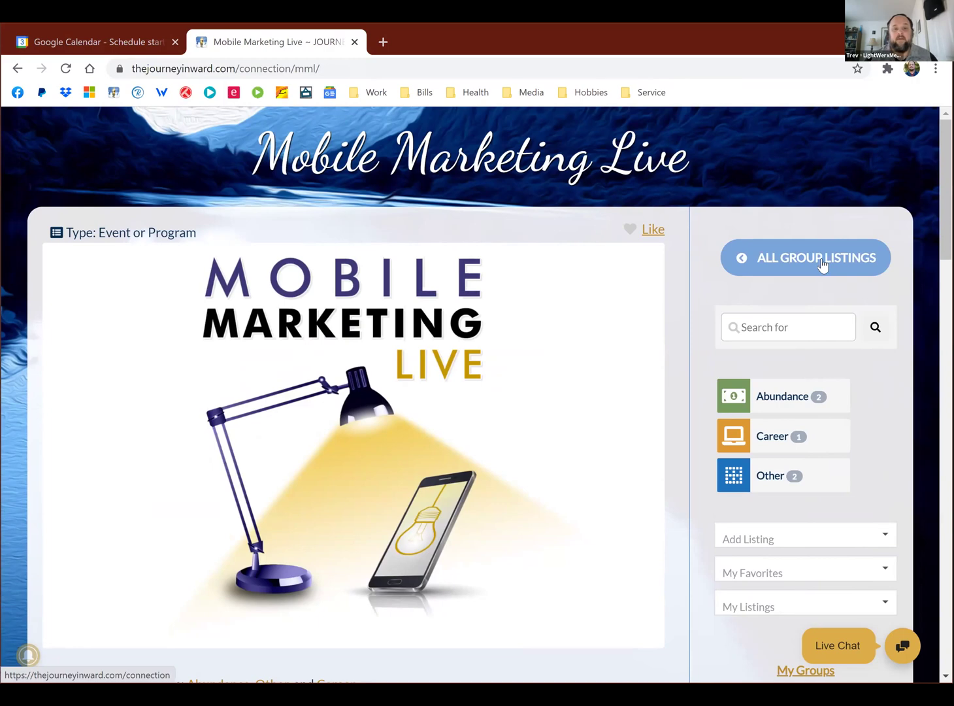
{"action": "scroll", "coordinate": [517, 388], "scroll_direction": "down", "scroll_amount": 2}
{"action": "scroll", "coordinate": [518, 388], "scroll_direction": "down", "scroll_amount": 15}
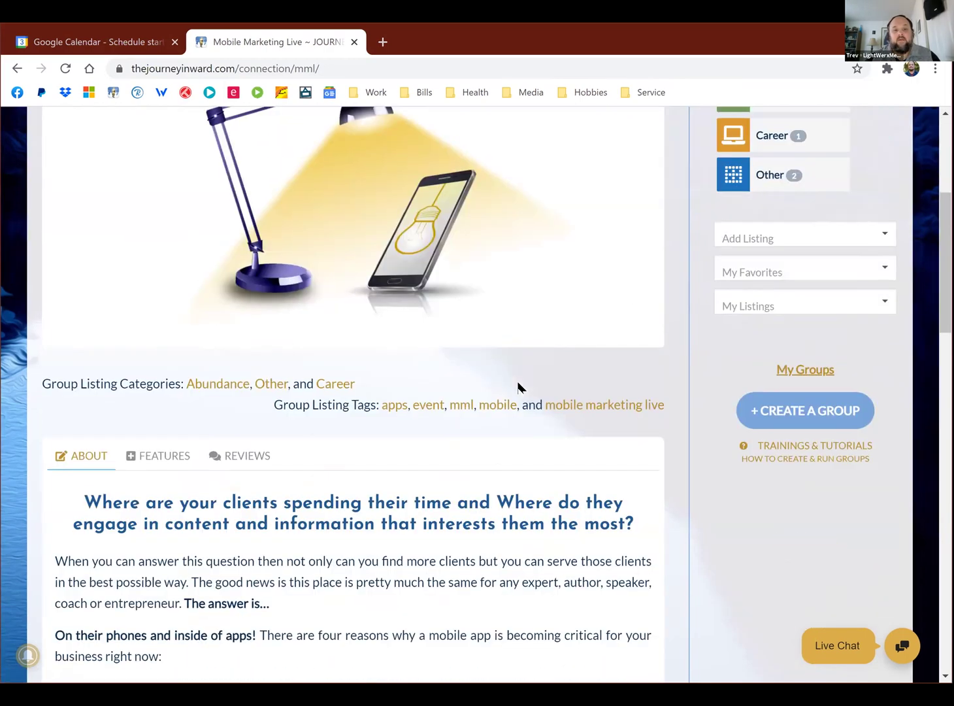
{"action": "scroll", "coordinate": [517, 388], "scroll_direction": "down", "scroll_amount": 3}
{"action": "scroll", "coordinate": [517, 385], "scroll_direction": "up", "scroll_amount": 11}
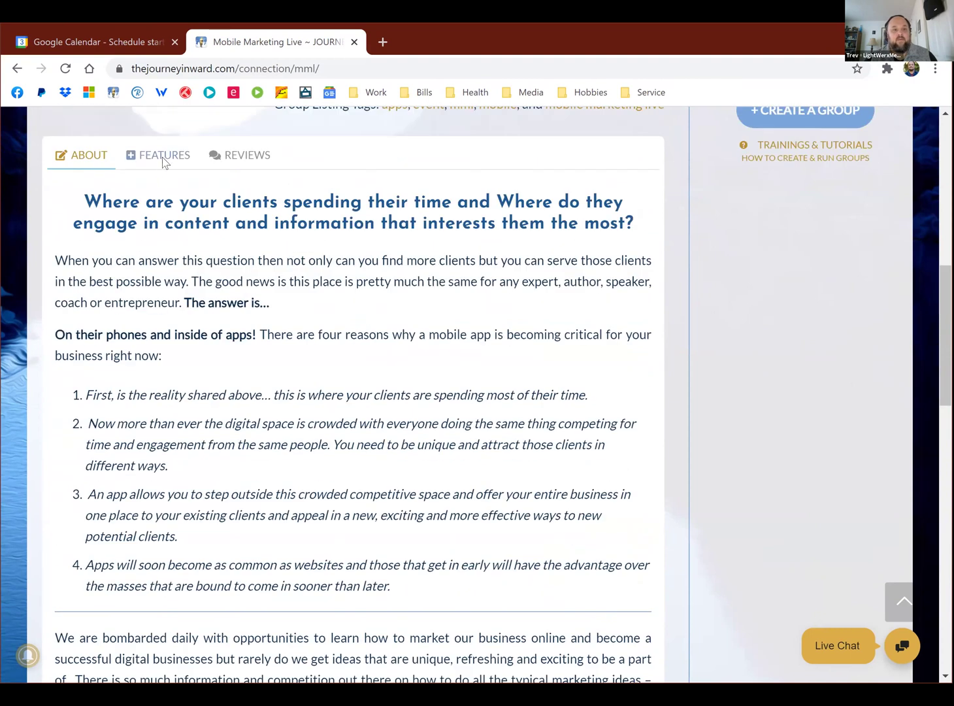
View the features of the Mobile Marketing Live listing and return to its About text
{"action": "left_click", "coordinate": [164, 161]}
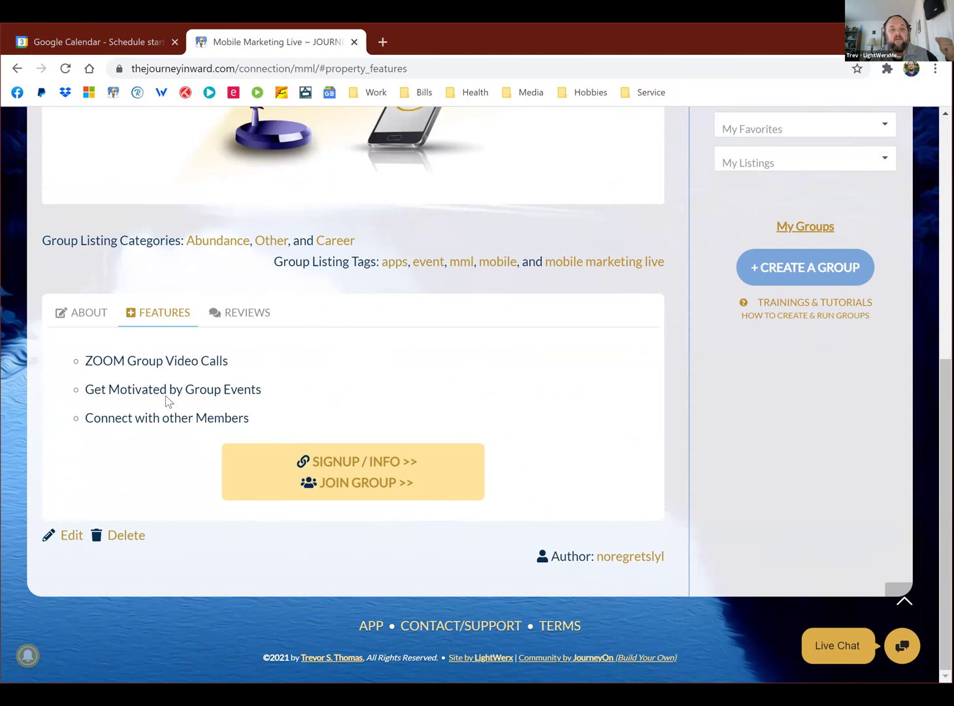
{"action": "left_click", "coordinate": [72, 314]}
{"action": "scroll", "coordinate": [295, 379], "scroll_direction": "down", "scroll_amount": 10}
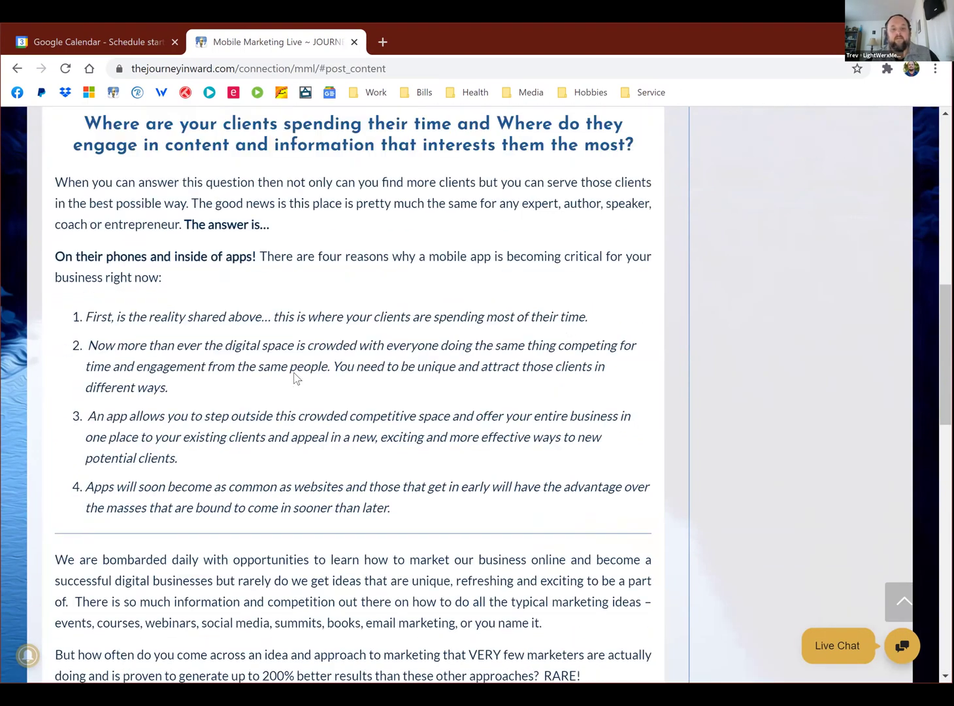
{"action": "scroll", "coordinate": [298, 378], "scroll_direction": "up", "scroll_amount": 15}
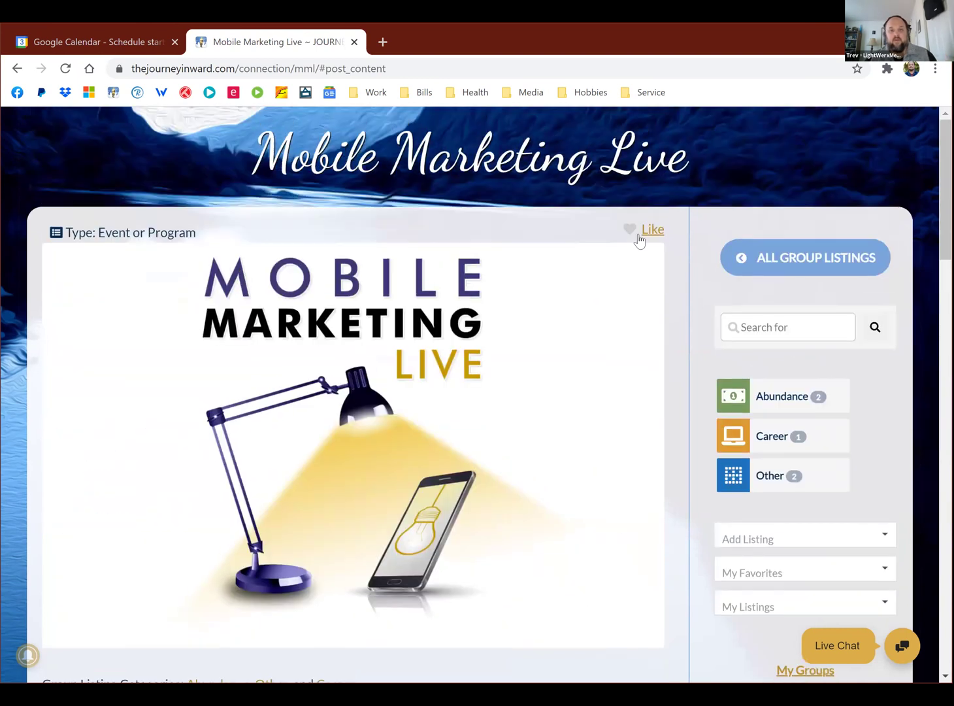
Return to all group listings and open the form for adding a group listing
{"action": "left_click", "coordinate": [765, 264]}
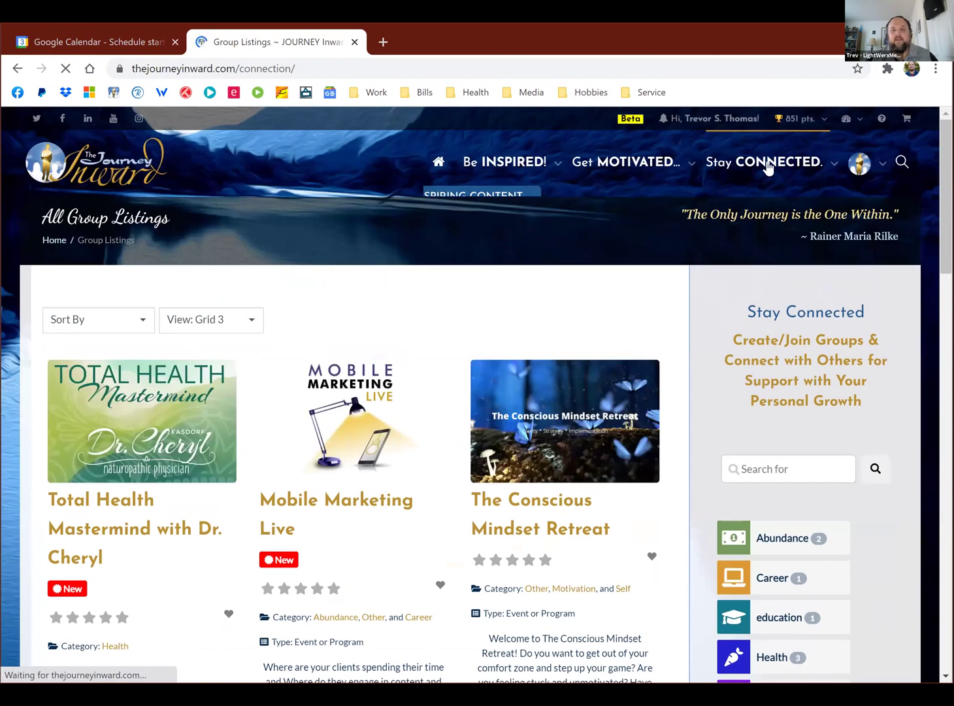
{"action": "mouse_move", "coordinate": [768, 168]}
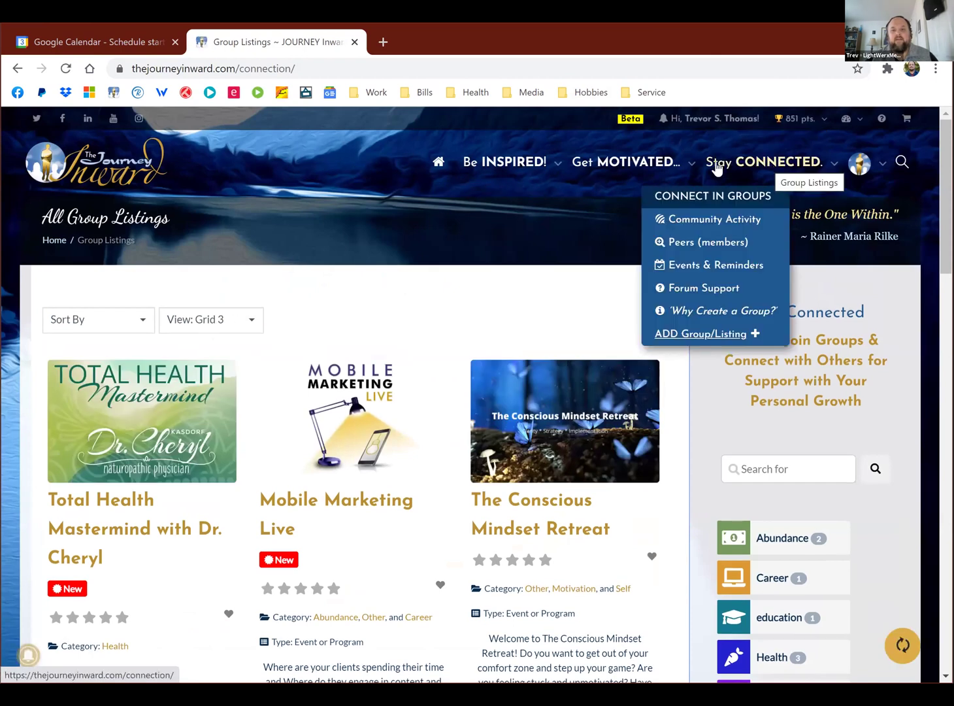
{"action": "left_click", "coordinate": [694, 335]}
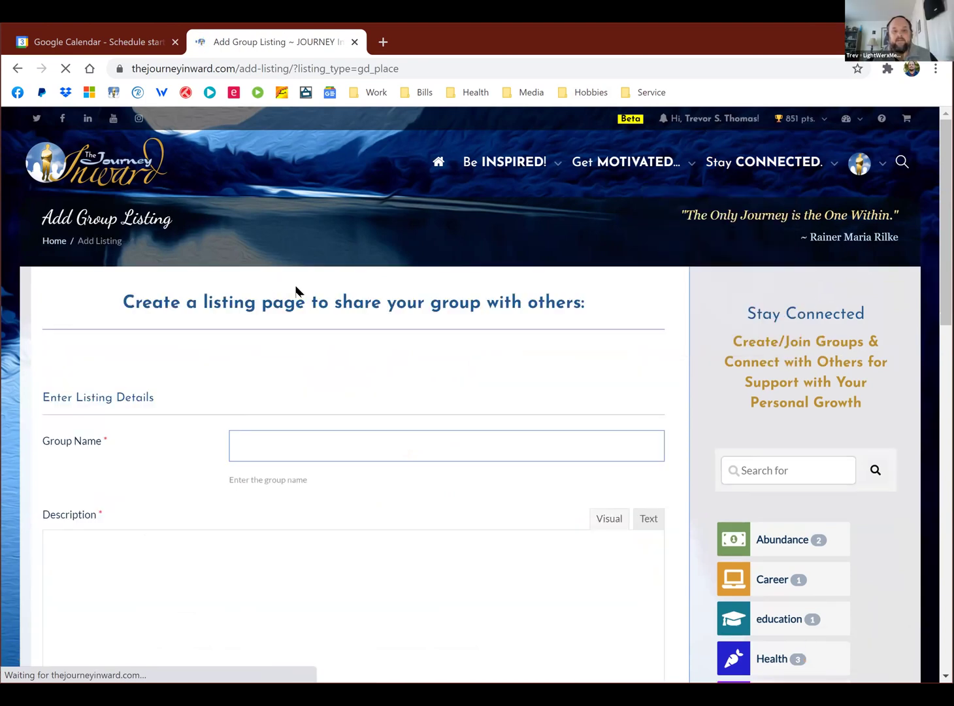
Examine the fields of the Add Group Listing form, from the group name to the image upload and the terms
{"action": "scroll", "coordinate": [298, 293], "scroll_direction": "down", "scroll_amount": 7}
{"action": "scroll", "coordinate": [296, 288], "scroll_direction": "down", "scroll_amount": 5}
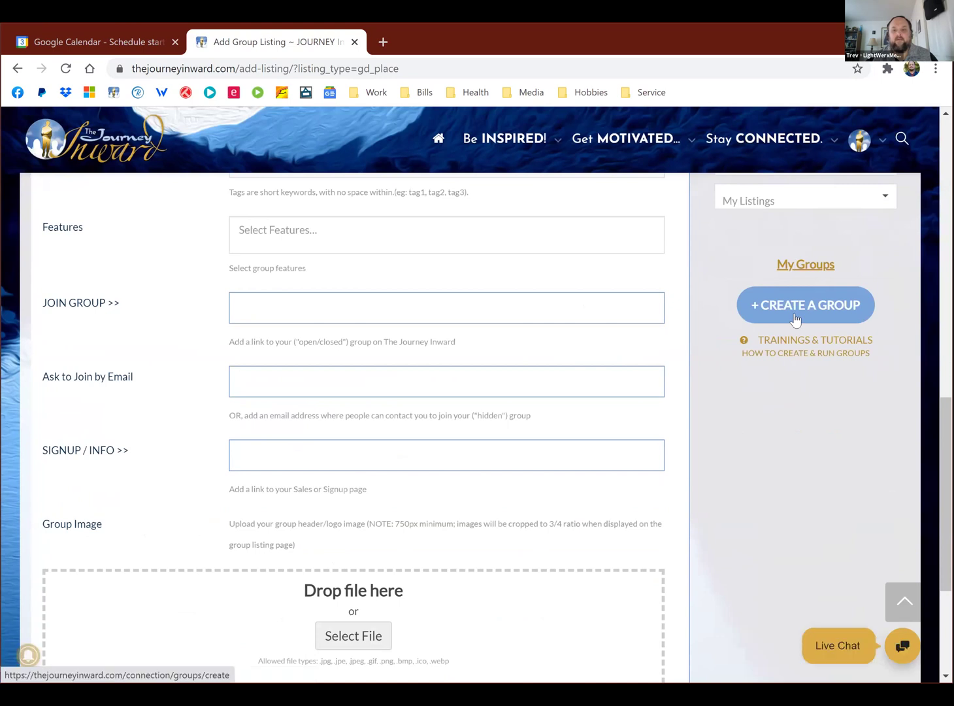
{"action": "scroll", "coordinate": [726, 321], "scroll_direction": "up", "scroll_amount": 12}
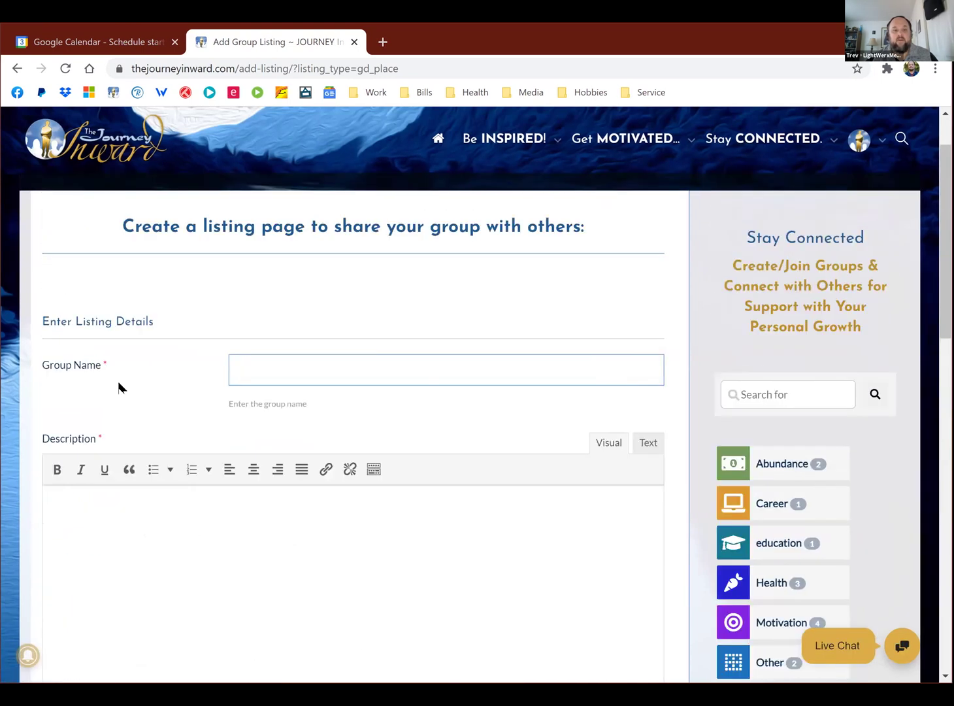
{"action": "scroll", "coordinate": [180, 400], "scroll_direction": "down", "scroll_amount": 8}
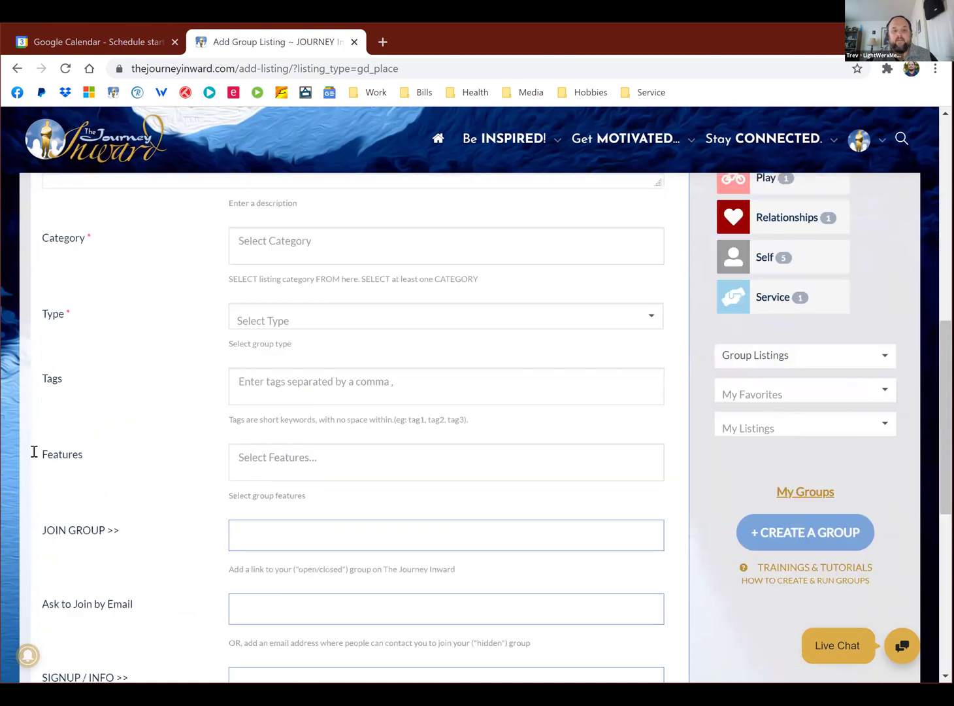
{"action": "scroll", "coordinate": [411, 538], "scroll_direction": "down", "scroll_amount": 7}
{"action": "scroll", "coordinate": [378, 523], "scroll_direction": "up", "scroll_amount": 2}
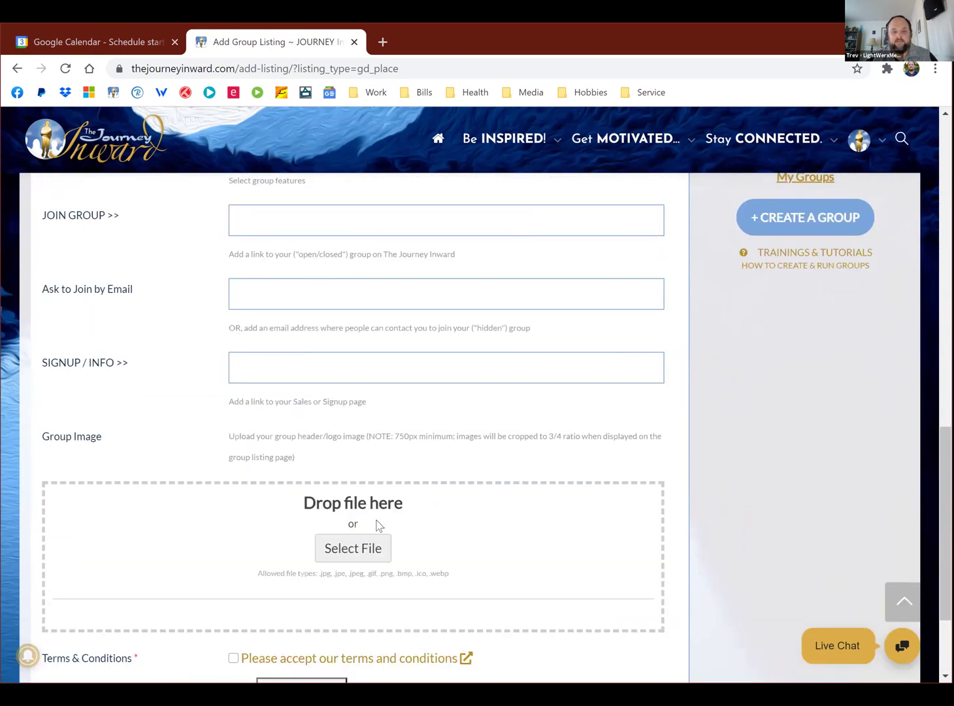
{"action": "scroll", "coordinate": [377, 522], "scroll_direction": "up", "scroll_amount": 15}
Open the Create a Group page in a new browser tab and switch to it
{"action": "mouse_move", "coordinate": [777, 175]}
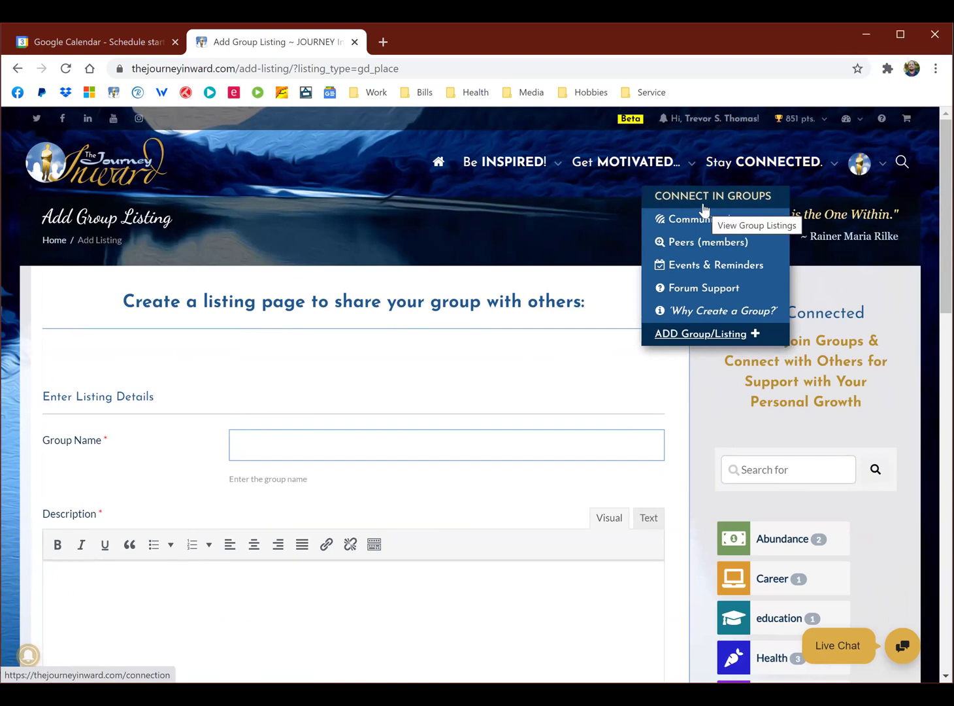
{"action": "scroll", "coordinate": [690, 468], "scroll_direction": "down", "scroll_amount": 10}
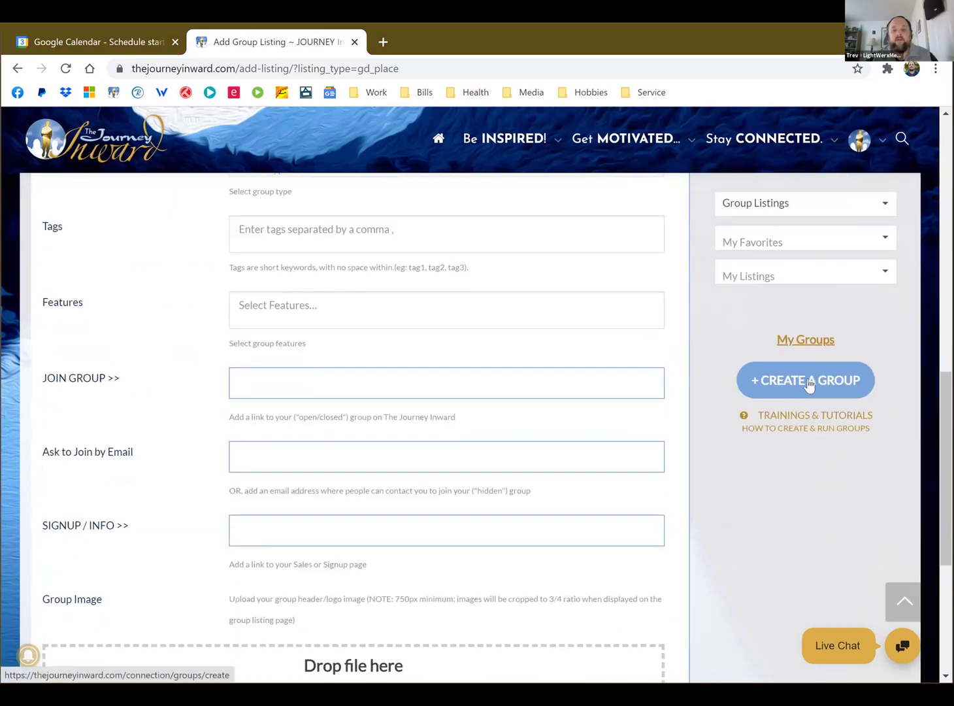
{"action": "right_click", "coordinate": [808, 377]}
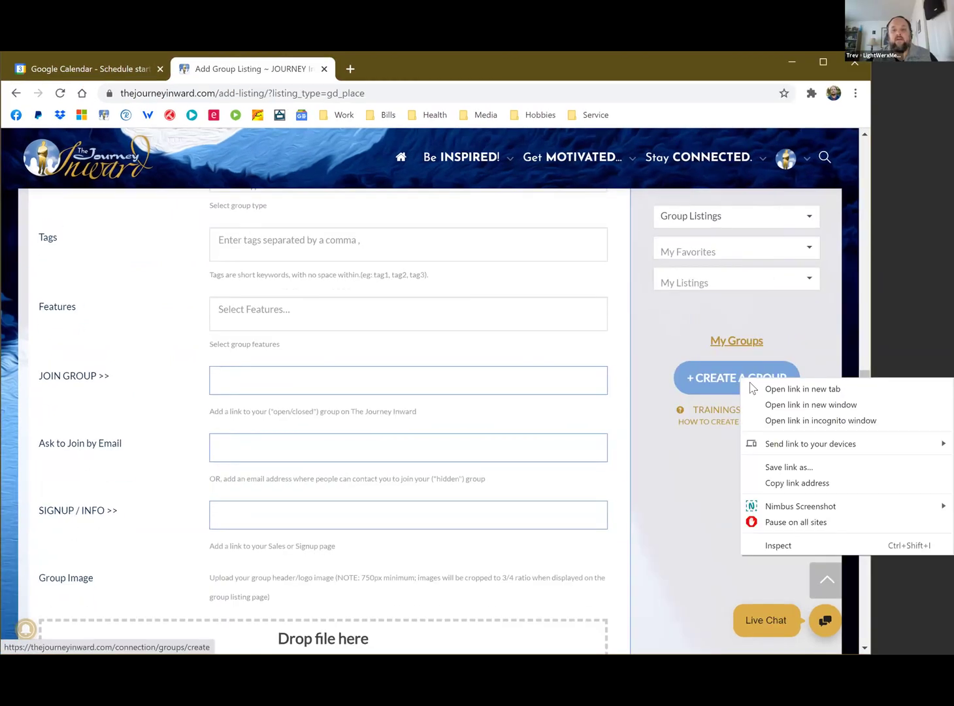
{"action": "left_click", "coordinate": [814, 387]}
{"action": "left_click", "coordinate": [417, 41]}
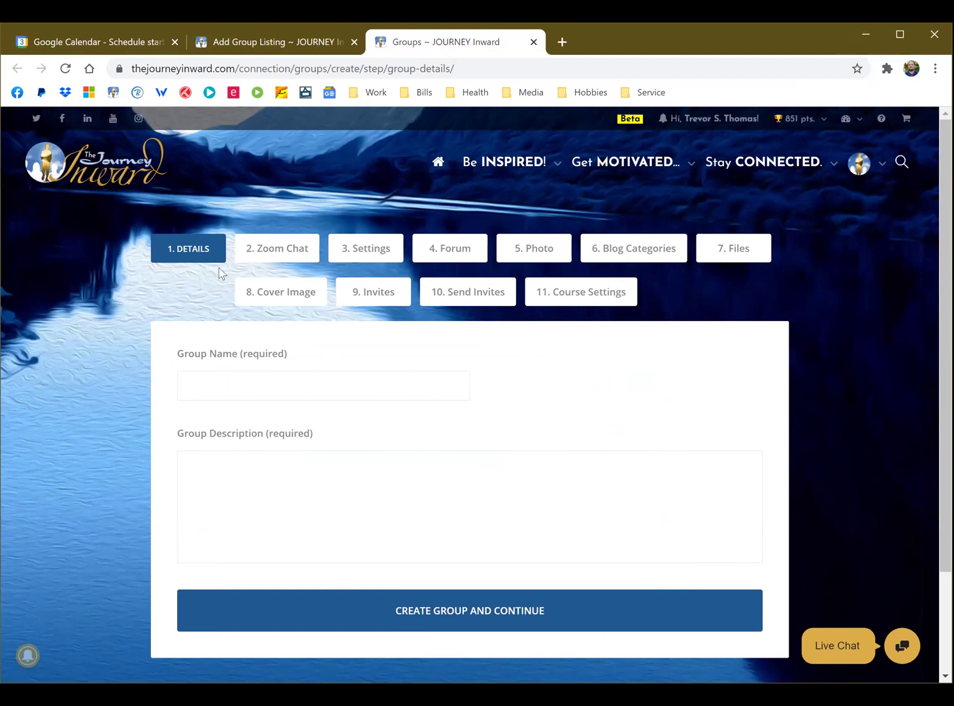
Examine the group creation page's Group Name field and its listed setup steps, from Details through Course Settings
{"action": "left_click", "coordinate": [223, 385]}
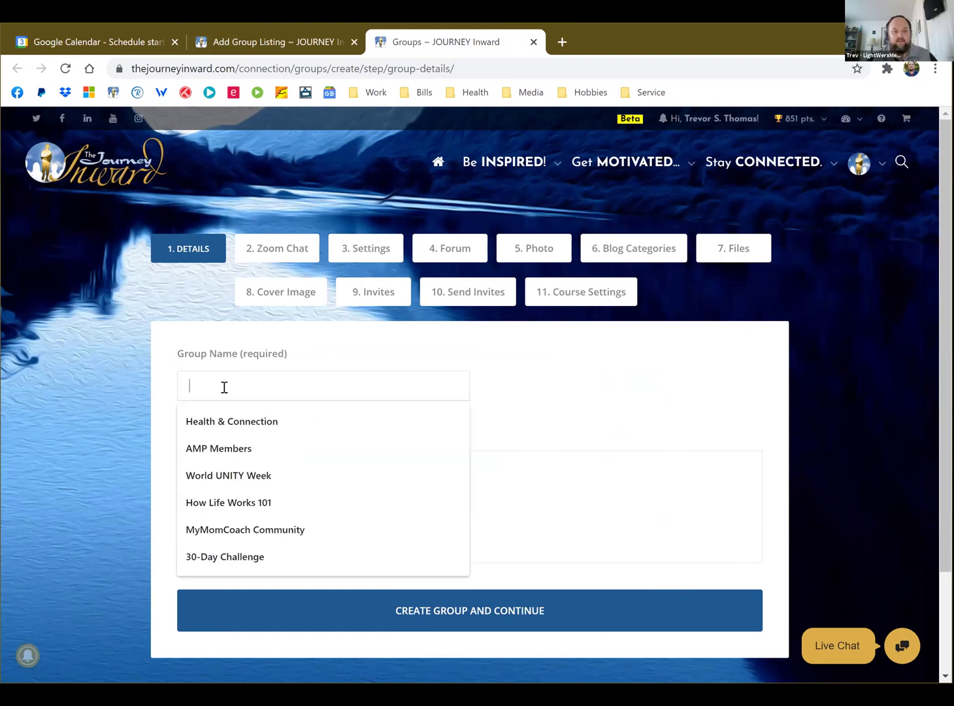
{"action": "left_click", "coordinate": [161, 386]}
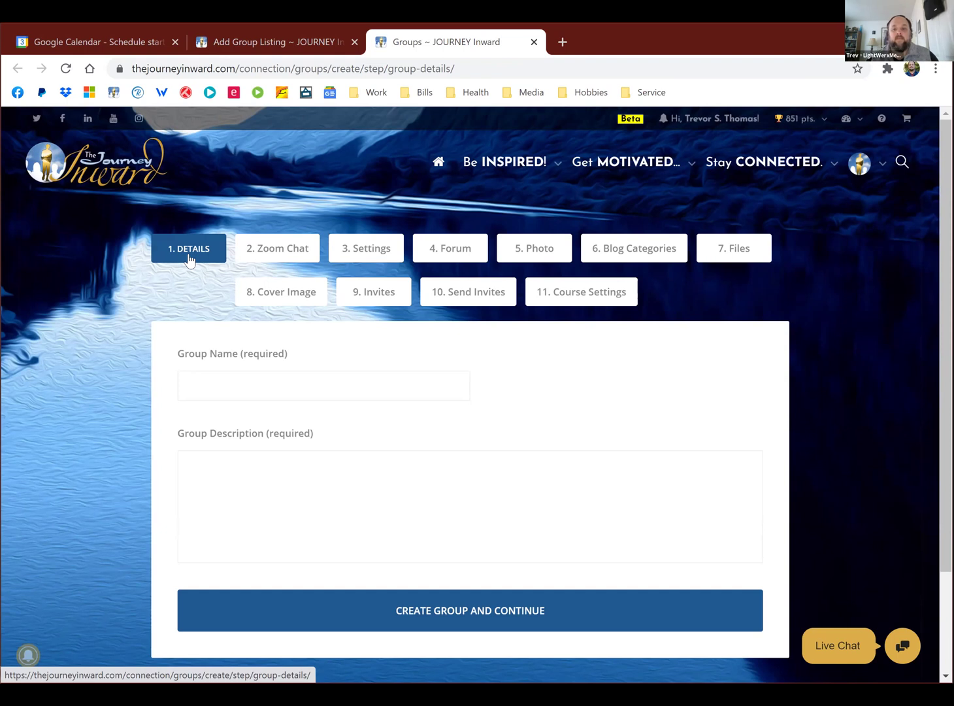
{"action": "mouse_move", "coordinate": [477, 197]}
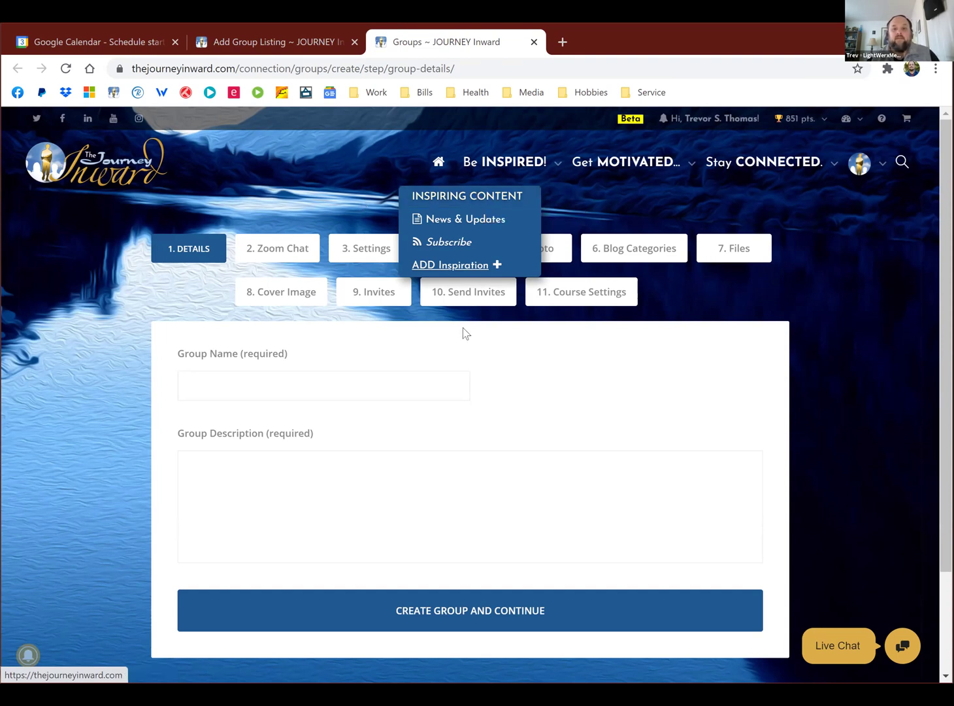
{"action": "left_click_drag", "start_coordinate": [581, 254], "coordinate": [677, 260]}
{"action": "left_click_drag", "start_coordinate": [719, 246], "coordinate": [758, 253]}
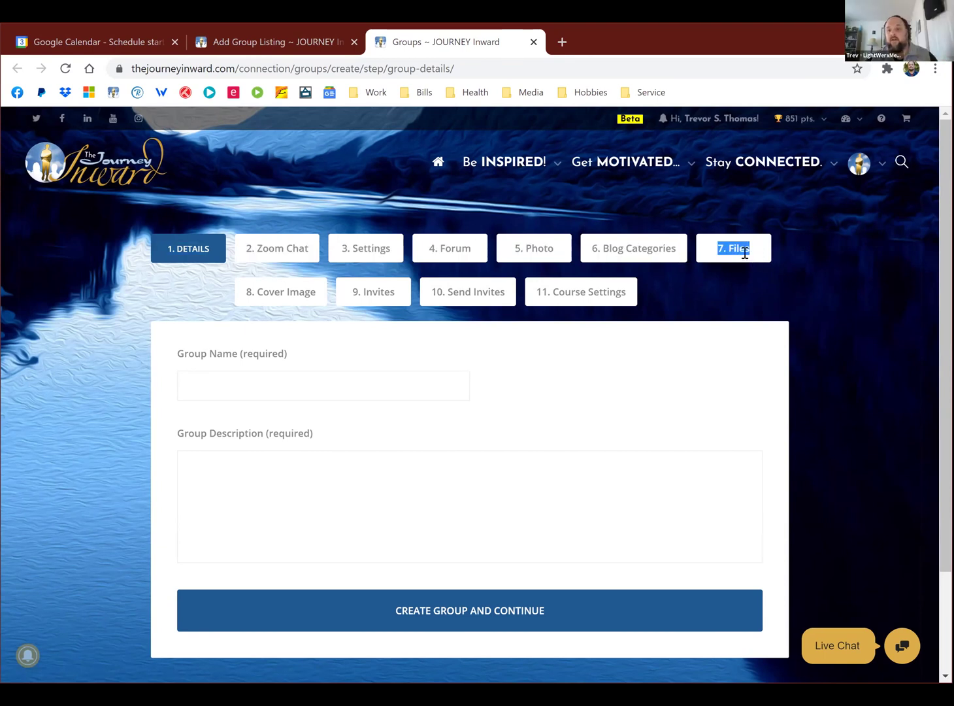
{"action": "left_click_drag", "start_coordinate": [259, 292], "coordinate": [390, 294]}
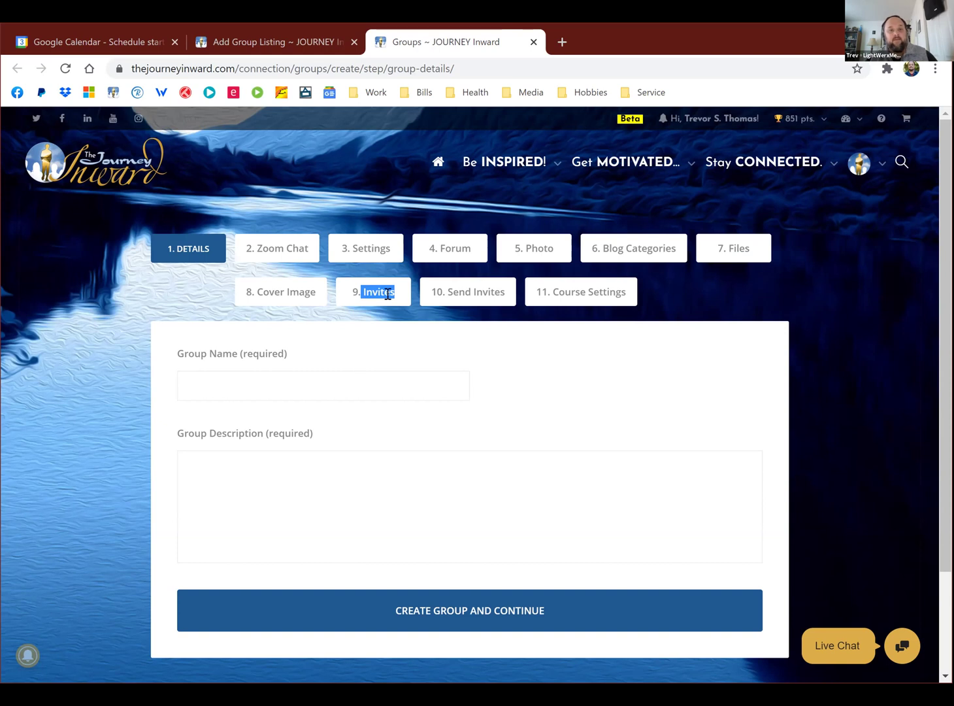
{"action": "left_click_drag", "start_coordinate": [352, 291], "coordinate": [396, 298]}
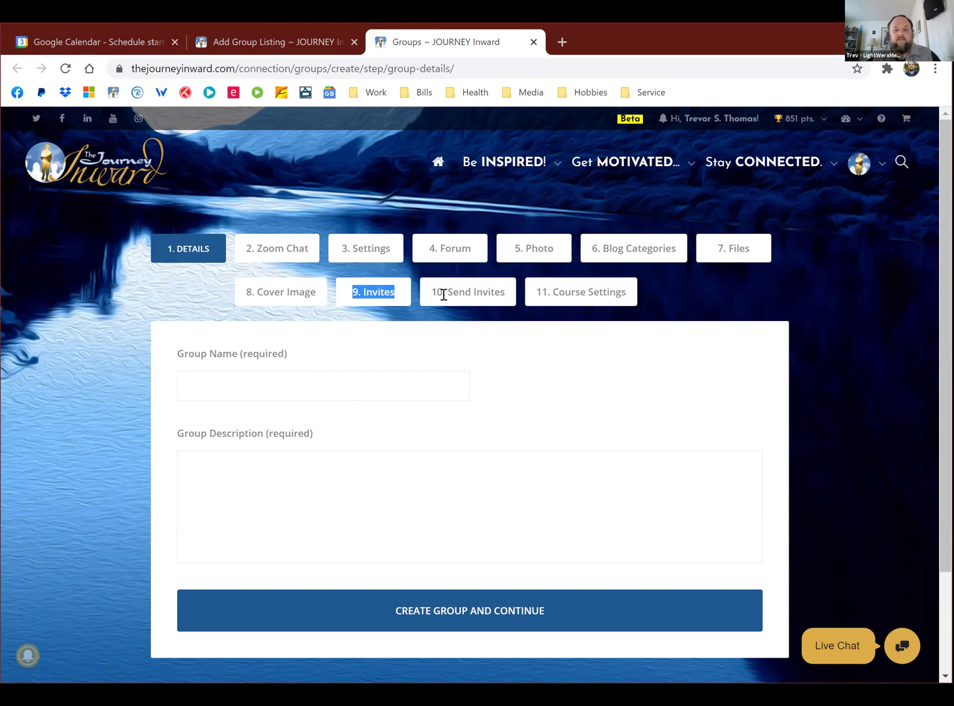
{"action": "left_click_drag", "start_coordinate": [432, 292], "coordinate": [633, 295]}
Open the My Groups page of the profile and look over the group memberships
{"action": "mouse_move", "coordinate": [547, 166]}
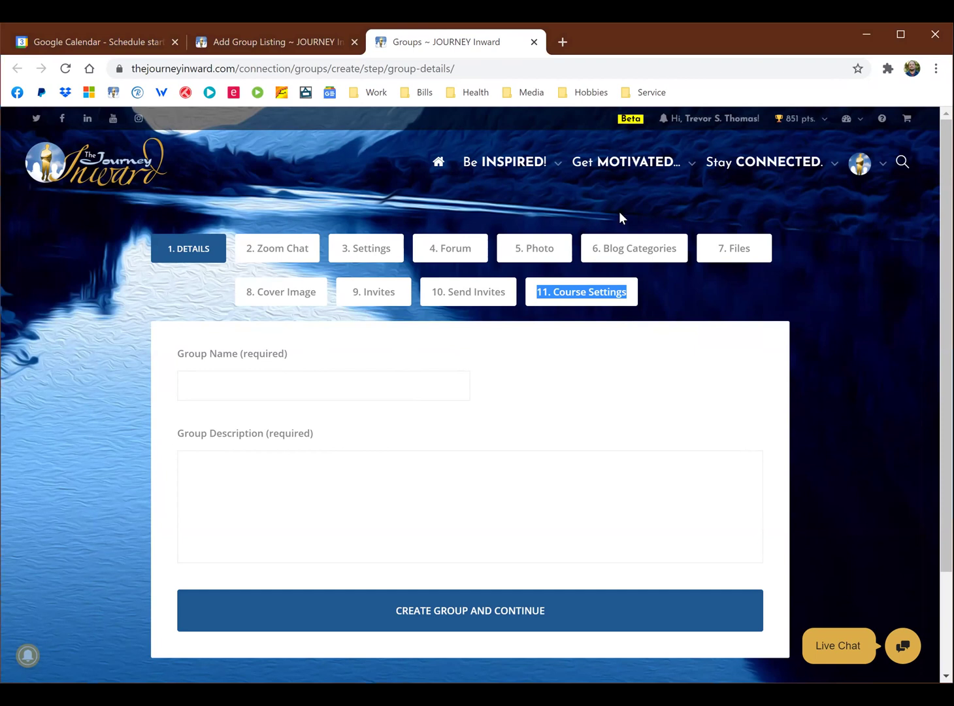
{"action": "mouse_move", "coordinate": [799, 162]}
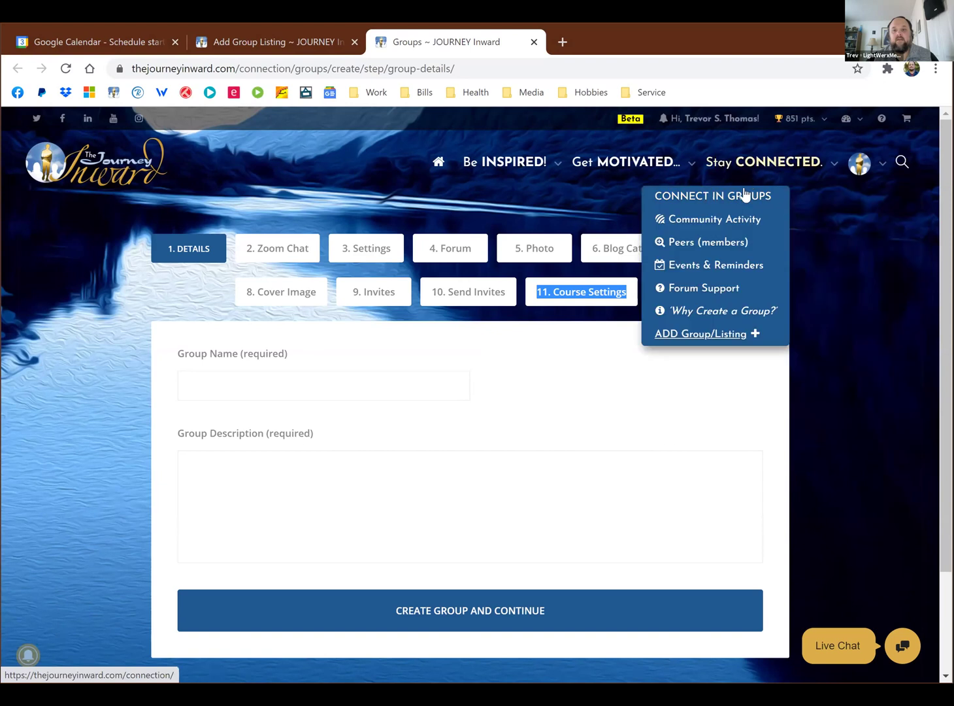
{"action": "mouse_move", "coordinate": [859, 166]}
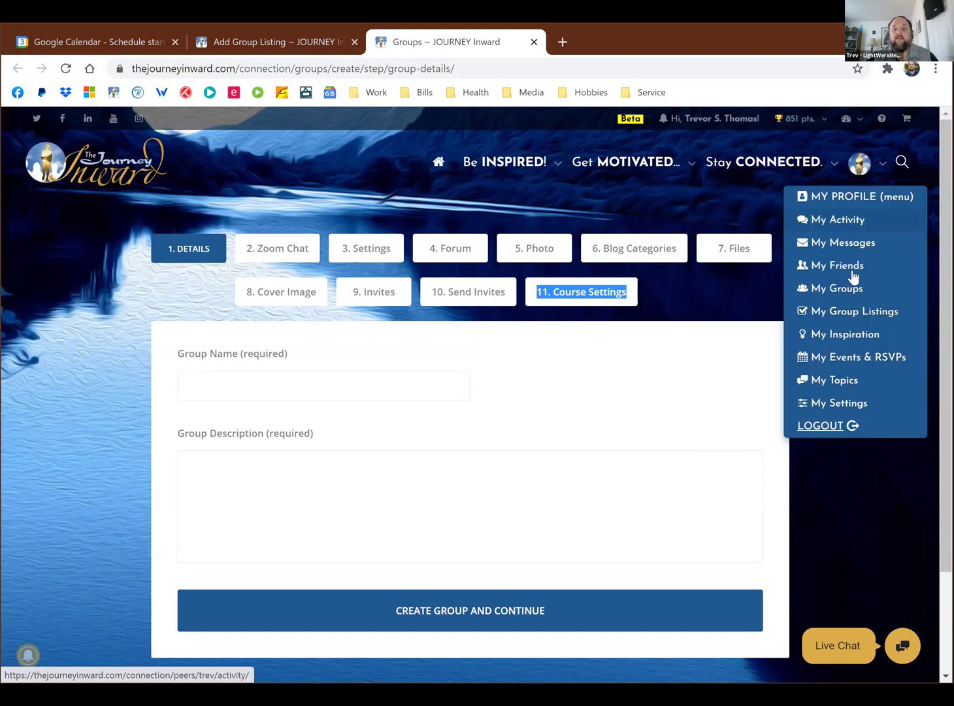
{"action": "left_click", "coordinate": [838, 295]}
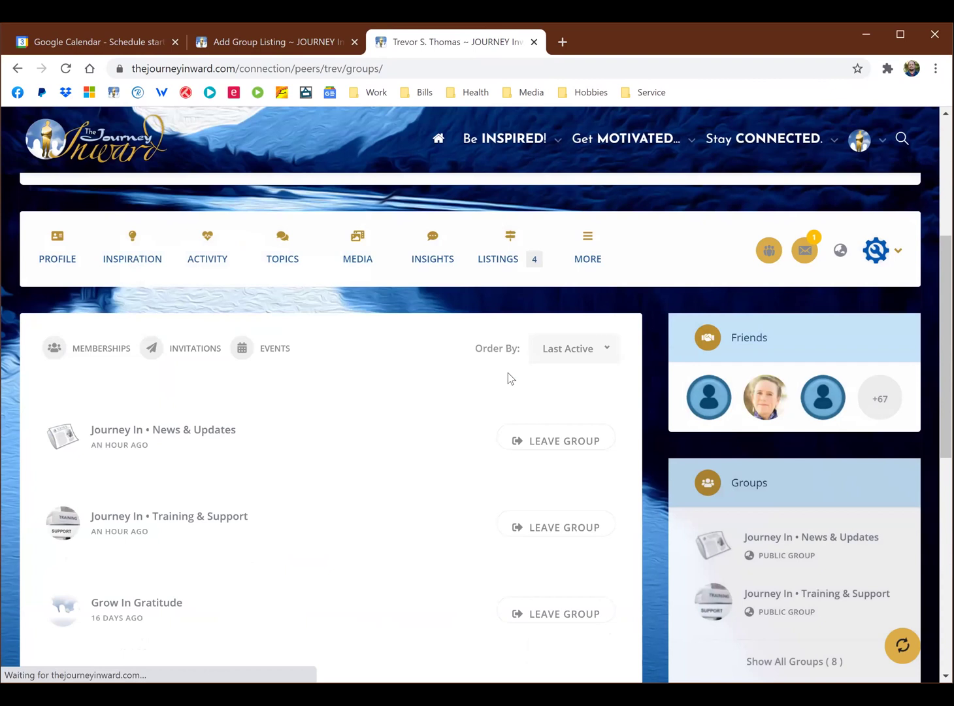
{"action": "scroll", "coordinate": [507, 373], "scroll_direction": "down", "scroll_amount": 3}
{"action": "scroll", "coordinate": [507, 375], "scroll_direction": "up", "scroll_amount": 4}
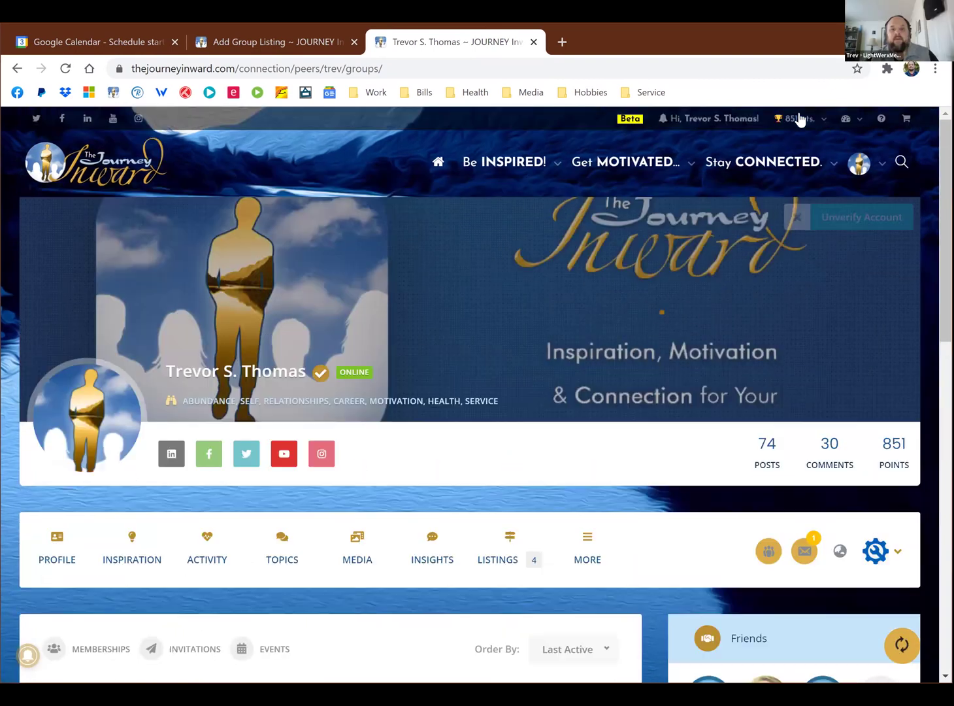
{"action": "mouse_move", "coordinate": [633, 154]}
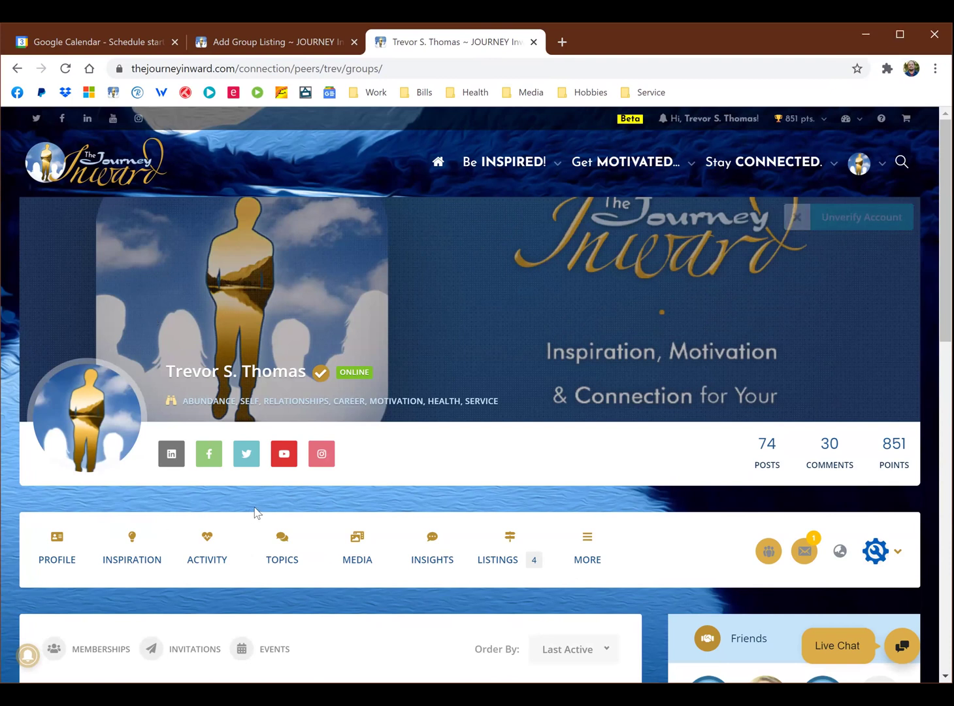
Open the Mobile Marketing Live group from the memberships and look over its home page and available sections
{"action": "scroll", "coordinate": [257, 509], "scroll_direction": "down", "scroll_amount": 5}
{"action": "scroll", "coordinate": [260, 506], "scroll_direction": "down", "scroll_amount": 2}
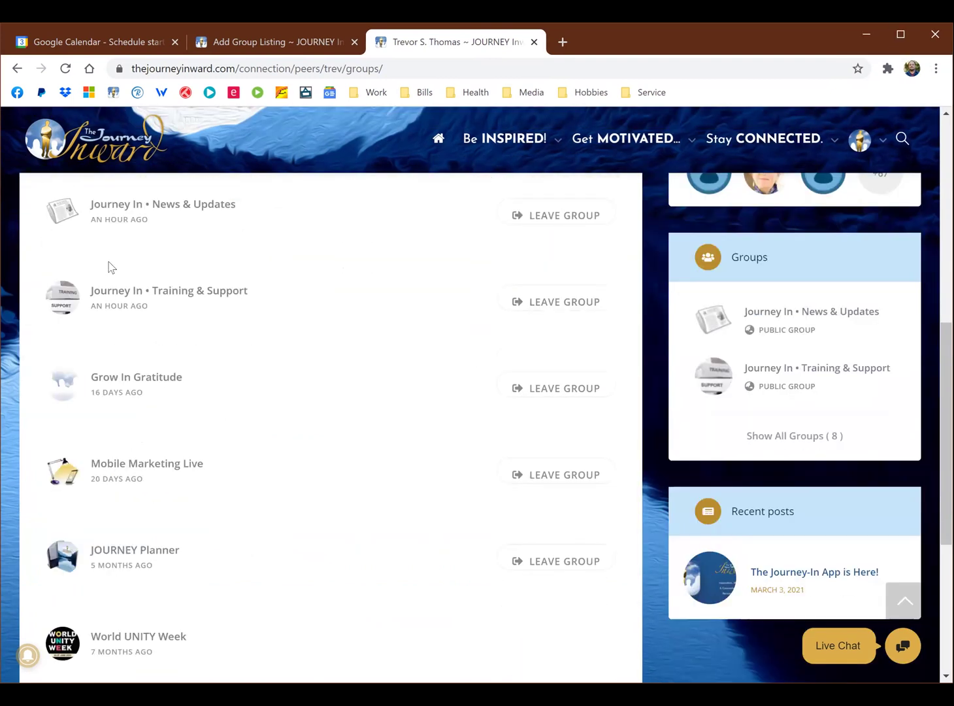
{"action": "left_click", "coordinate": [139, 462]}
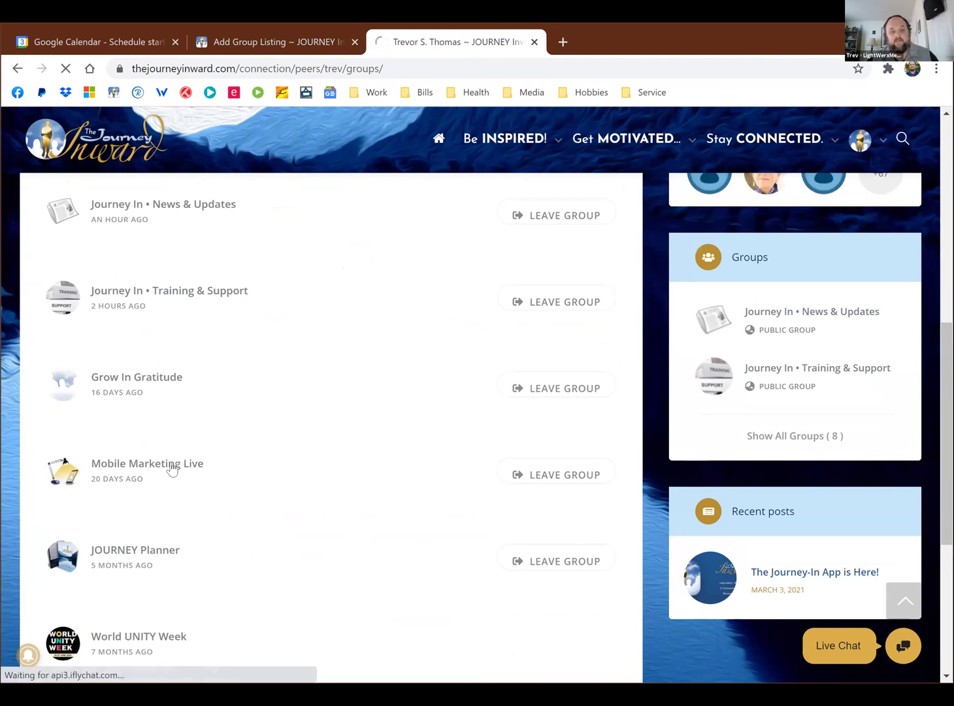
{"action": "scroll", "coordinate": [191, 476], "scroll_direction": "up", "scroll_amount": 2}
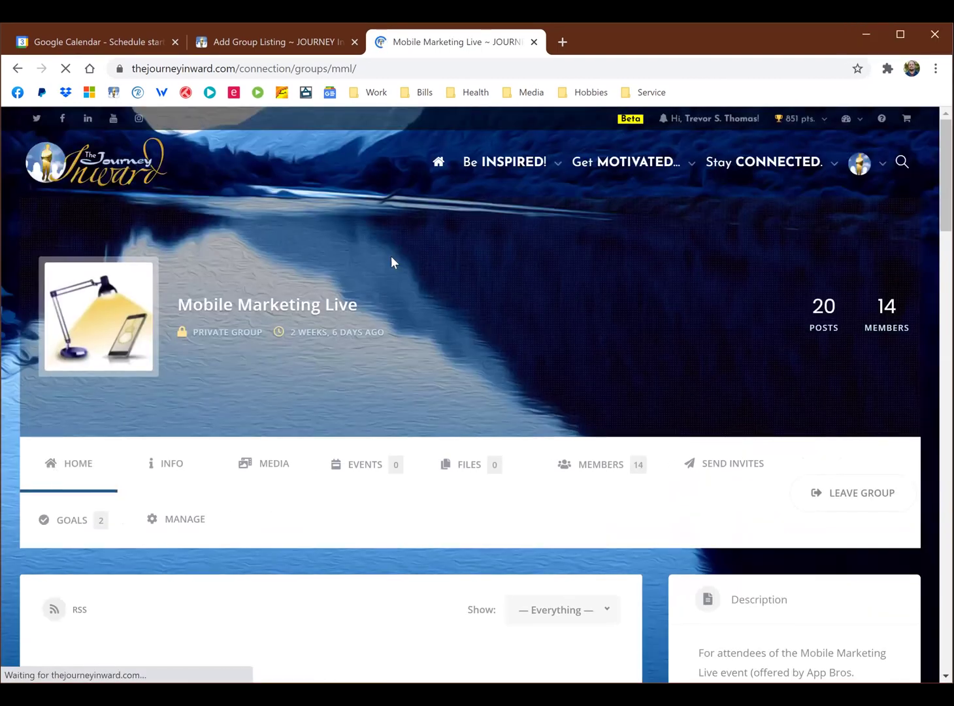
{"action": "scroll", "coordinate": [283, 470], "scroll_direction": "down", "scroll_amount": 2}
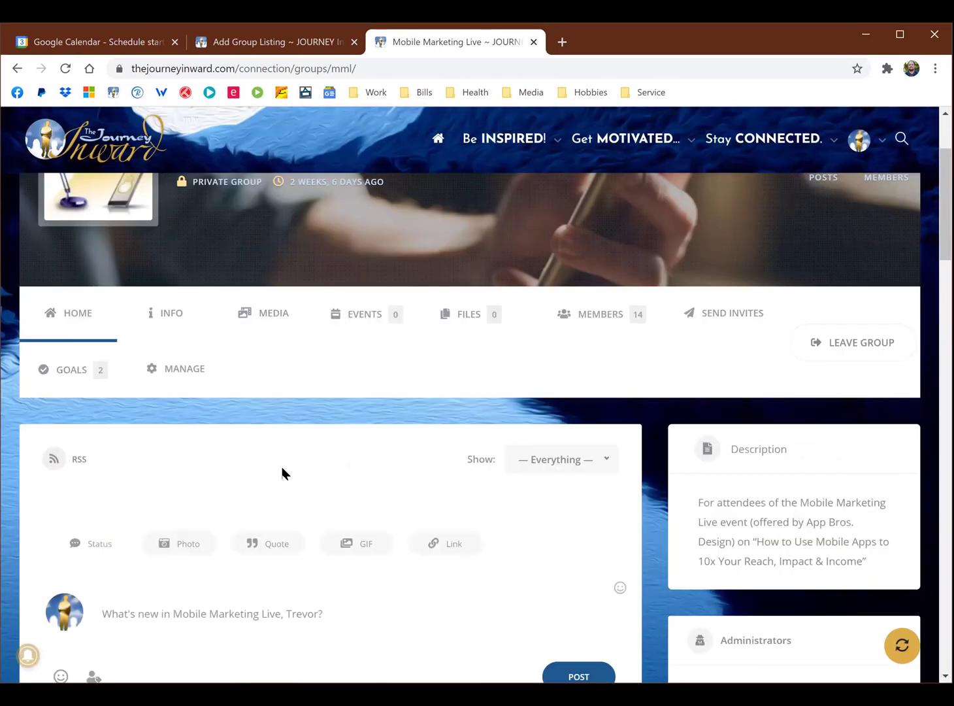
{"action": "scroll", "coordinate": [284, 472], "scroll_direction": "up", "scroll_amount": 3}
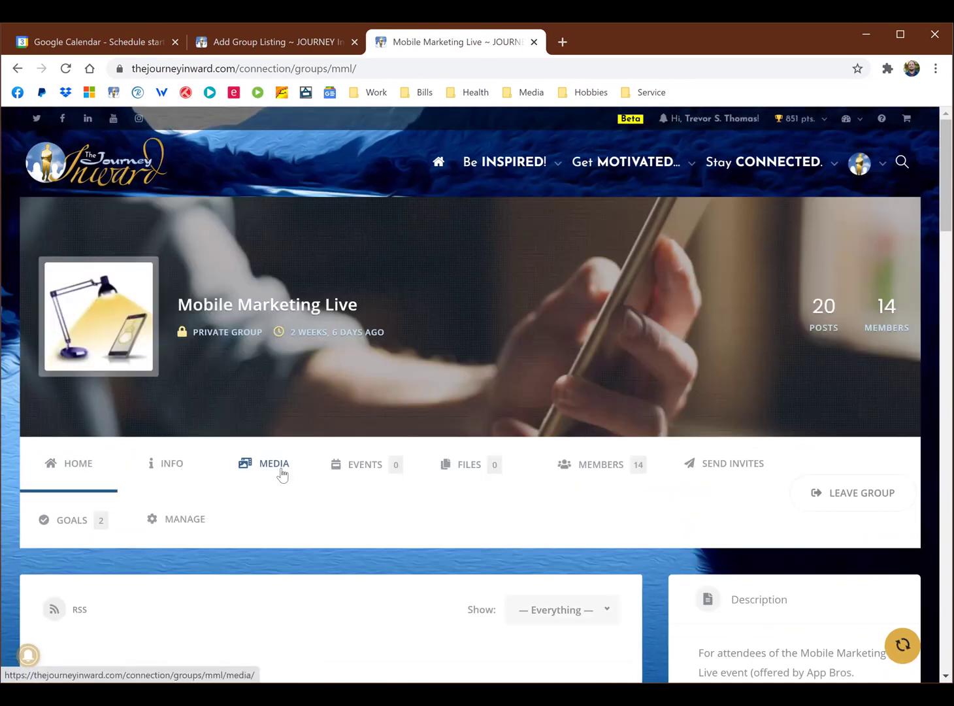